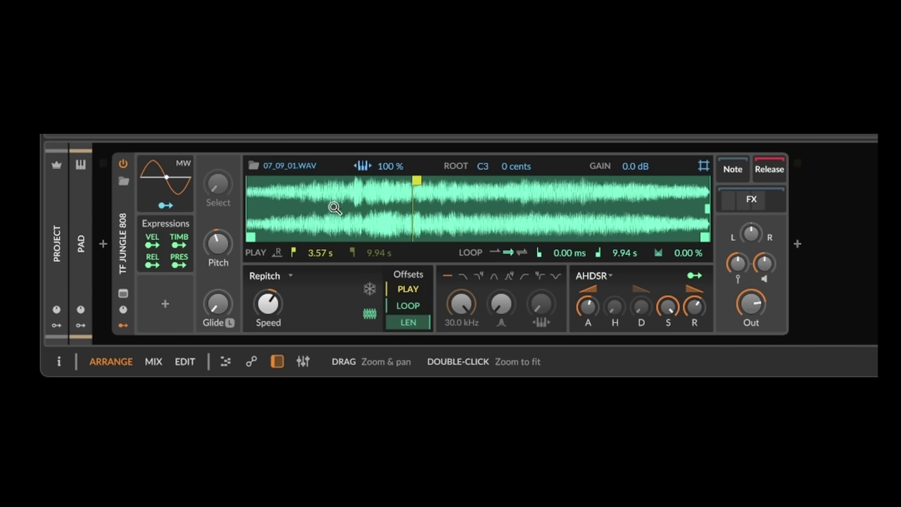
- Check the sample's -4.70 semitone pitch offset, then view Pad #1's notes zoomed to fit
{"action": "left_click", "coordinate": [226, 241]}
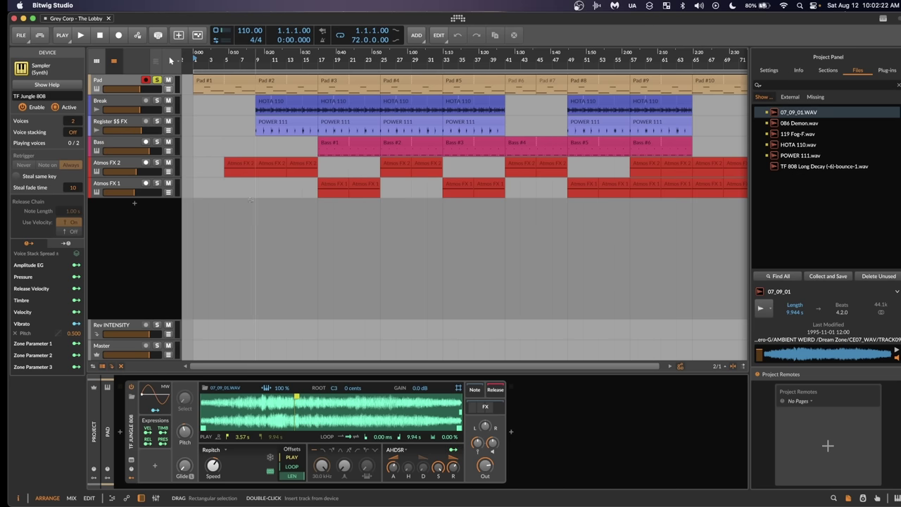
{"action": "key", "text": "i"}
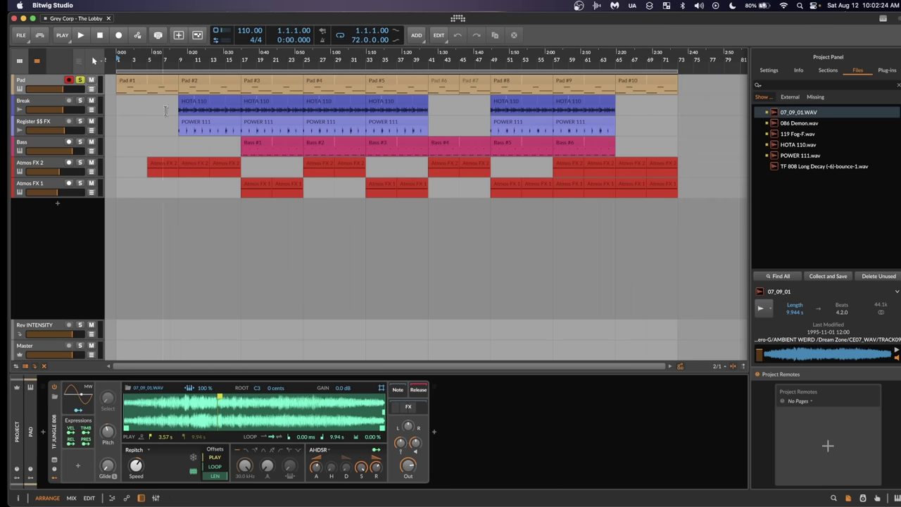
{"action": "double_click", "coordinate": [158, 83]}
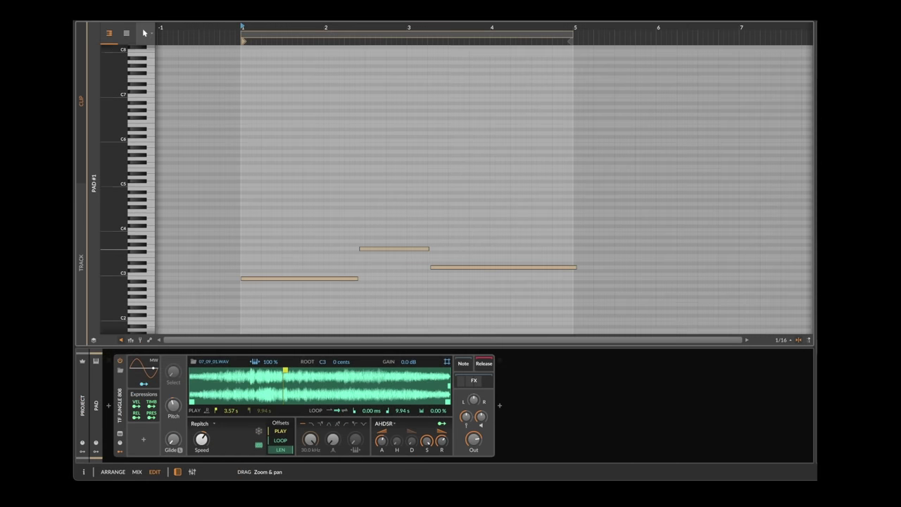
{"action": "key", "text": "shift+z"}
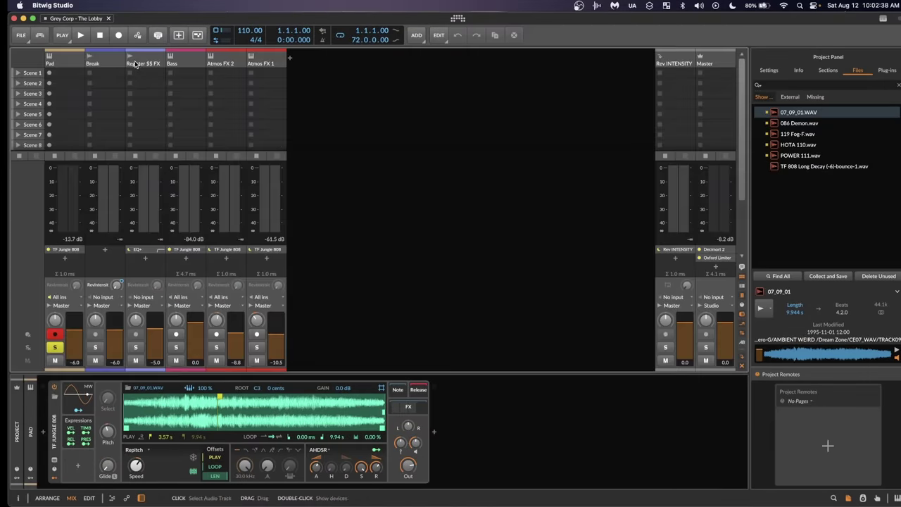
- Play the six-track arrangement from the start into bar 5, then stop playback
{"action": "key", "text": "alt+1"}
{"action": "key", "text": "space"}
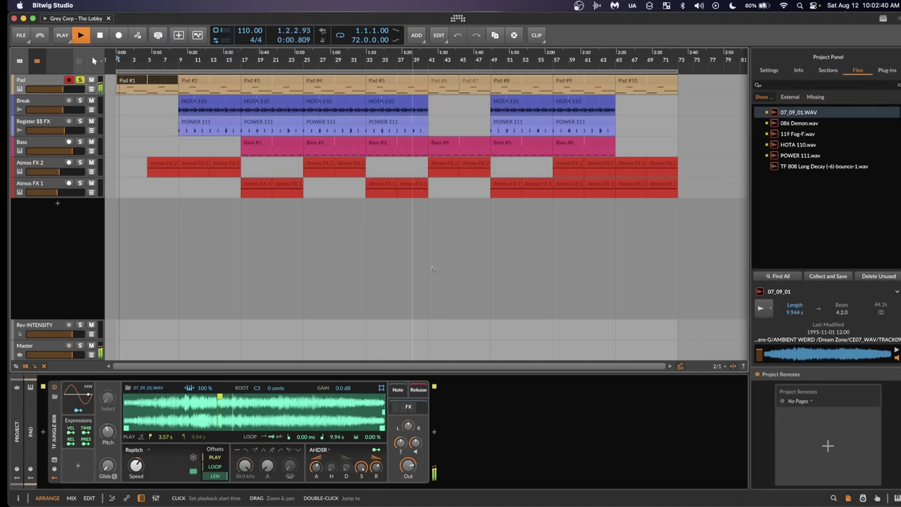
{"action": "left_click", "coordinate": [485, 332]}
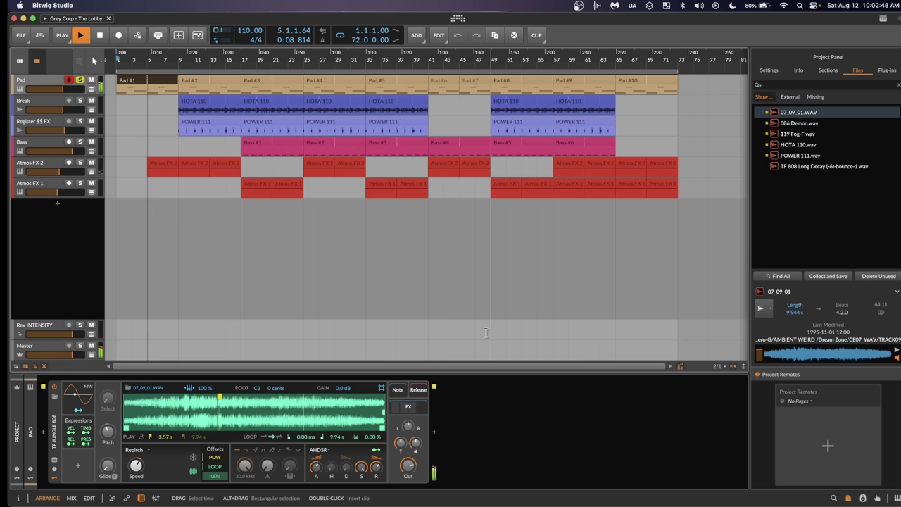
{"action": "key", "text": "space"}
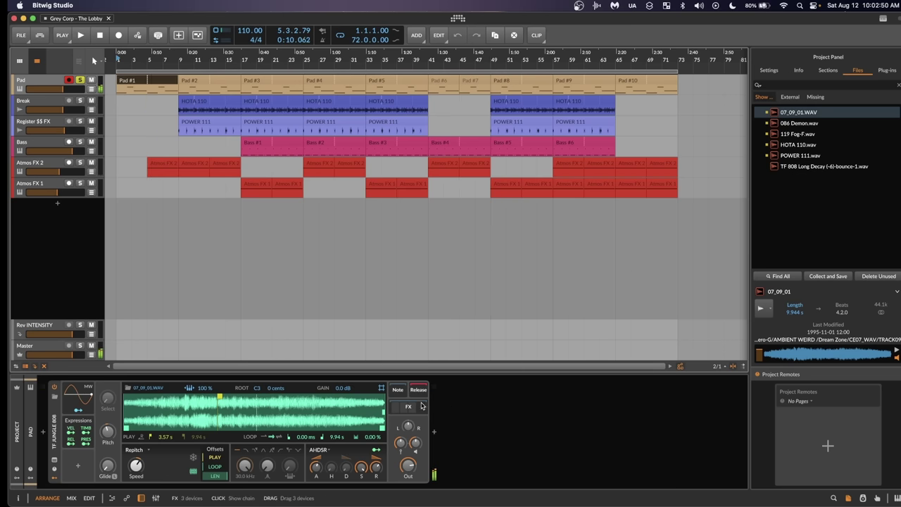
- Show the Pad sampler's effects chain without the project panel, peek at EQ+, and expand Delay-2
{"action": "left_click", "coordinate": [407, 409]}
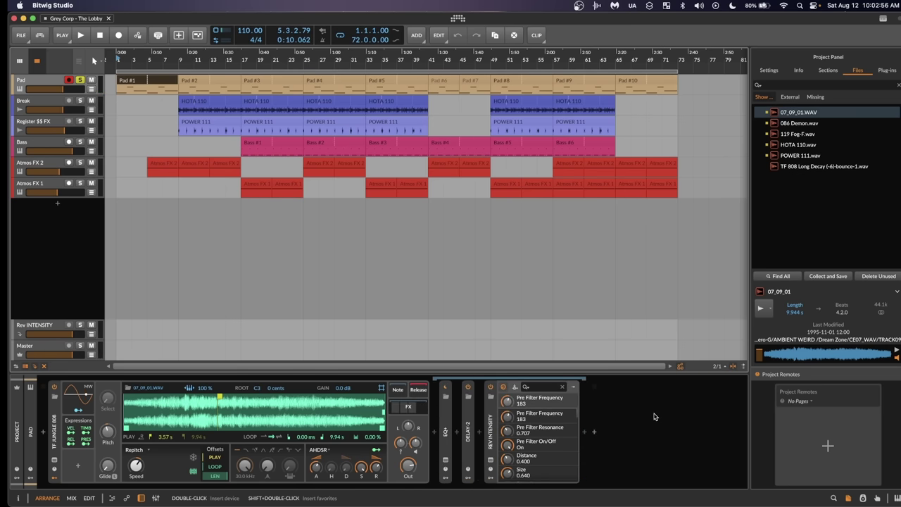
{"action": "left_click", "coordinate": [849, 499]}
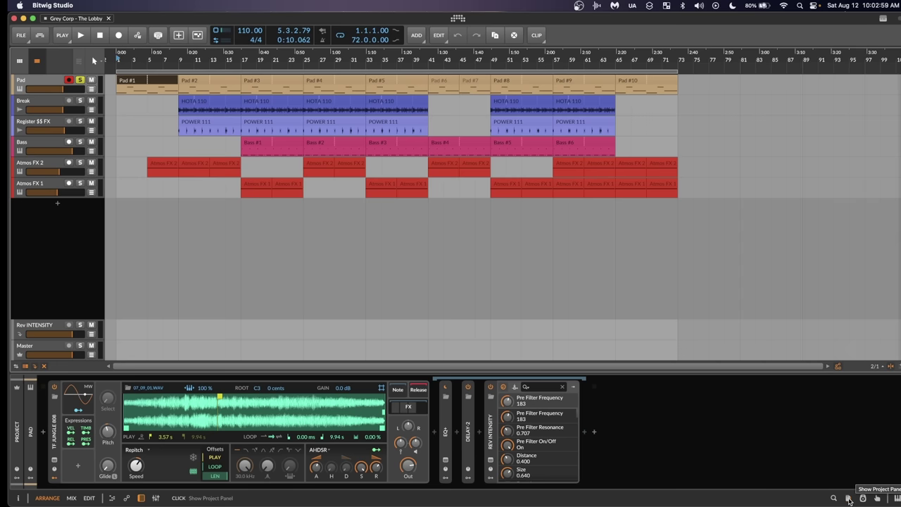
{"action": "double_click", "coordinate": [446, 419]}
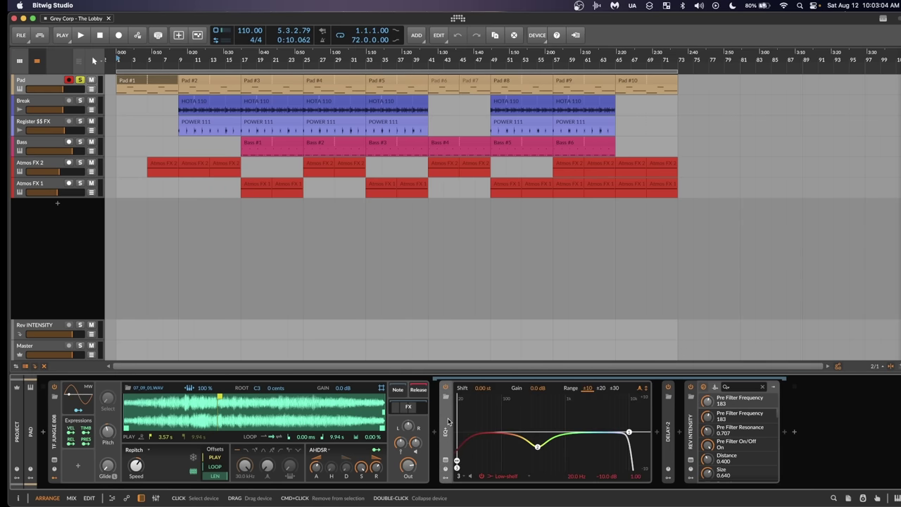
{"action": "double_click", "coordinate": [448, 421]}
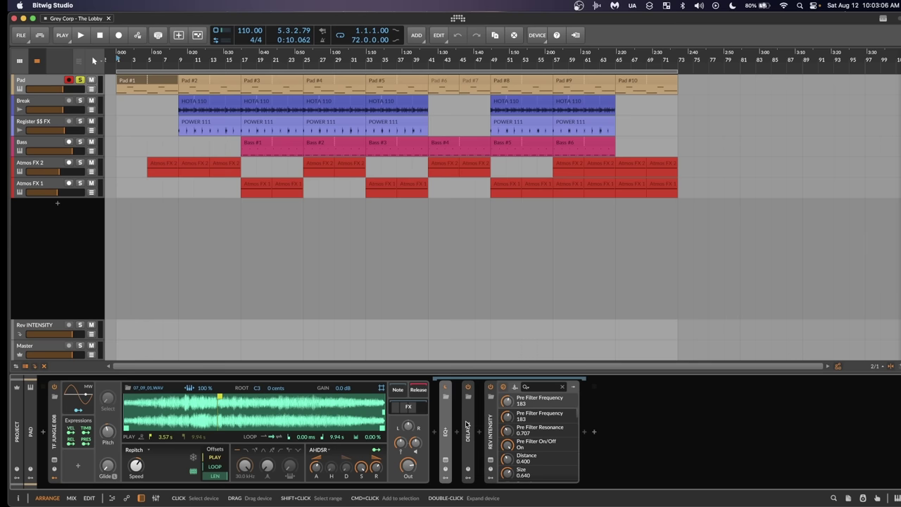
{"action": "double_click", "coordinate": [470, 423]}
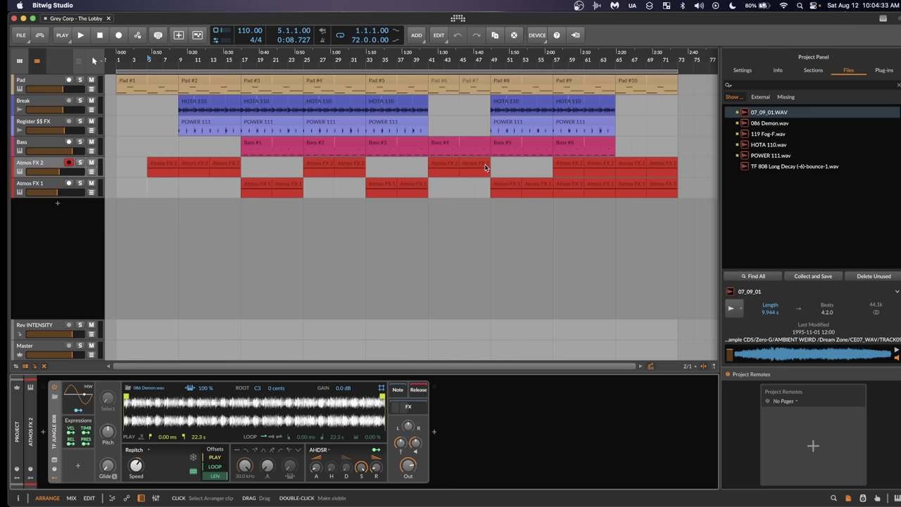
- Select 086 Demon.wav in the project files and preview it
{"action": "left_click", "coordinate": [792, 121]}
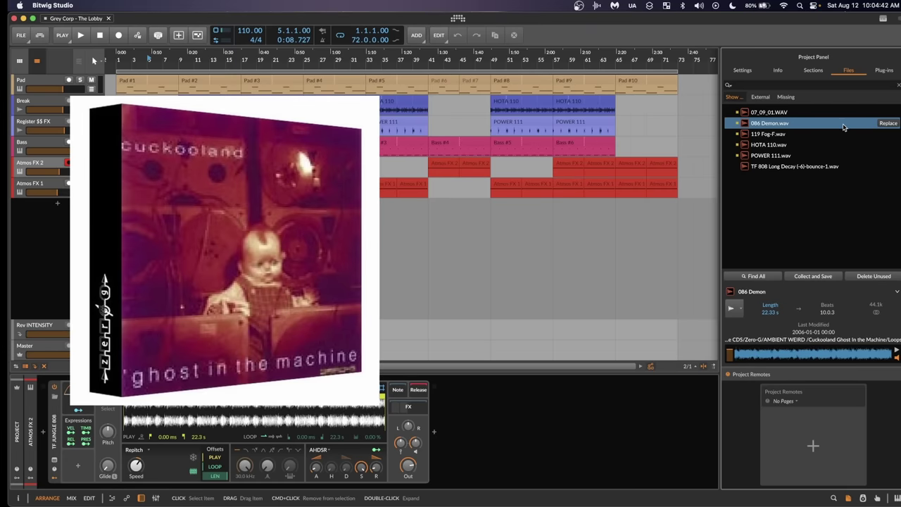
{"action": "left_click", "coordinate": [896, 354]}
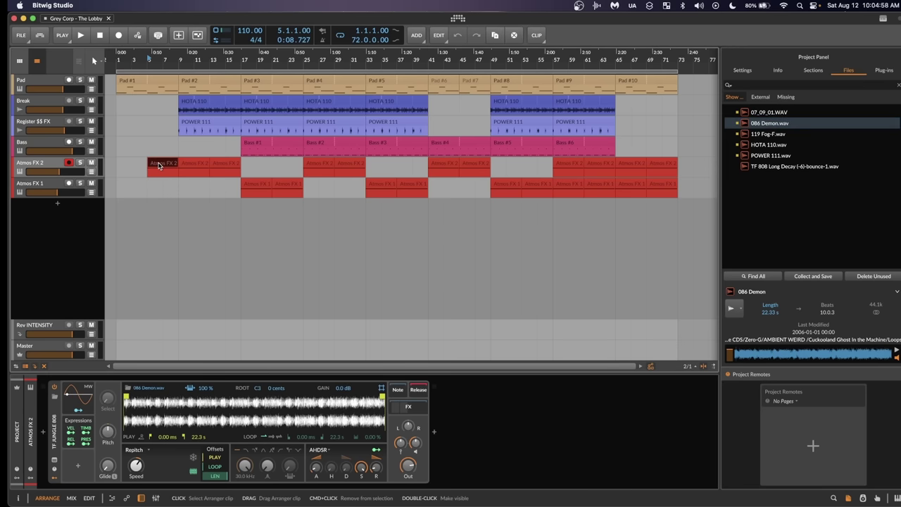
- Inspect the Atmos FX 2 clip's single long held note, then return to the arrangement
{"action": "double_click", "coordinate": [159, 165]}
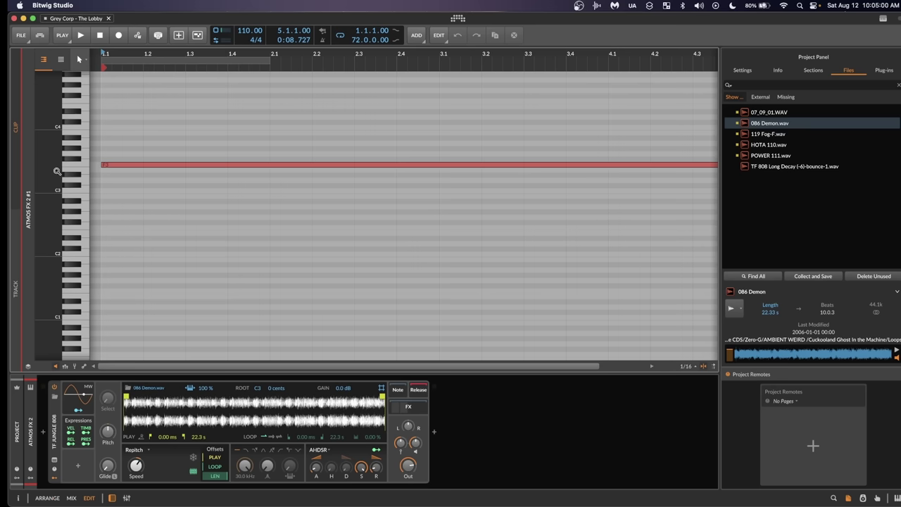
{"action": "left_click_drag", "start_coordinate": [52, 172], "coordinate": [61, 187]}
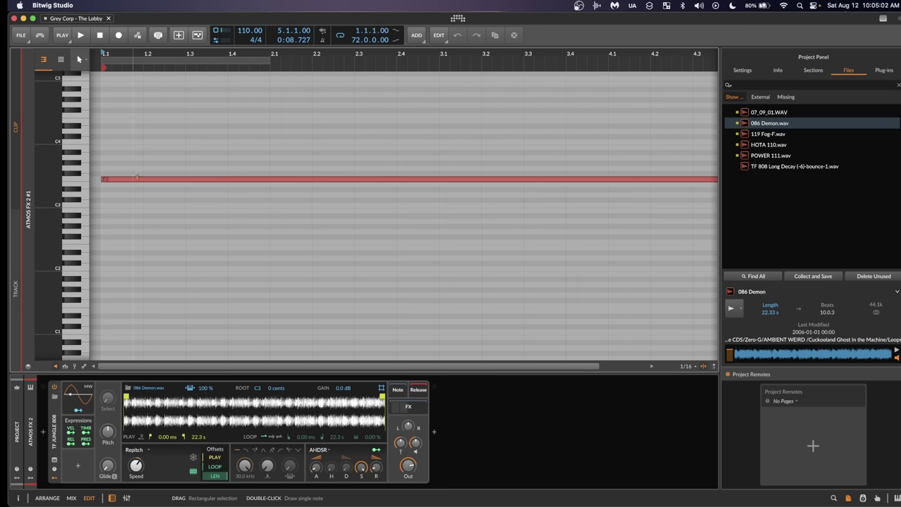
{"action": "key", "text": "alt+1"}
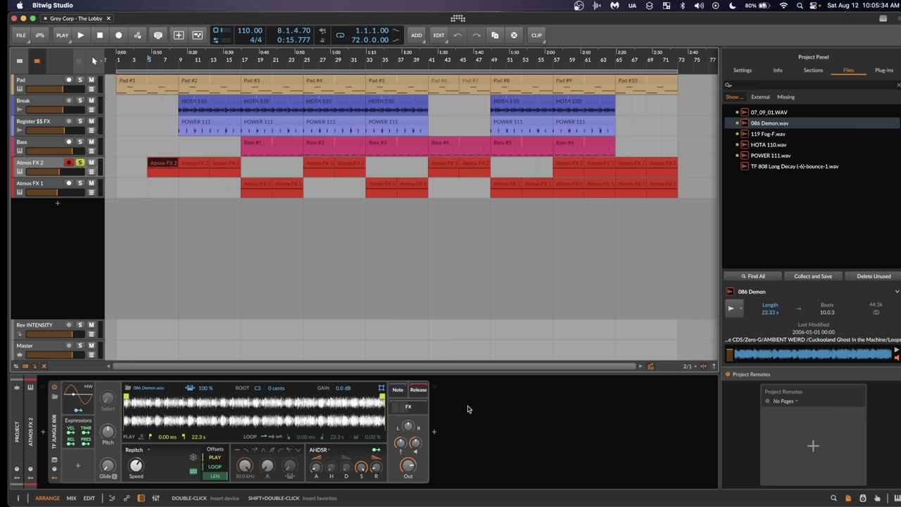
- Reveal the Atmos FX 2 effects chain and adjust a control within it
{"action": "left_click", "coordinate": [418, 409]}
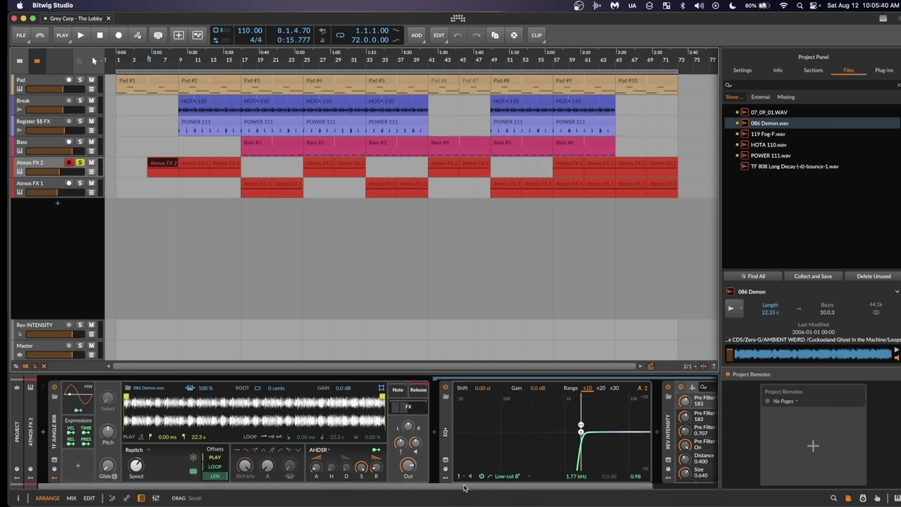
{"action": "left_click_drag", "start_coordinate": [464, 487], "coordinate": [540, 487]}
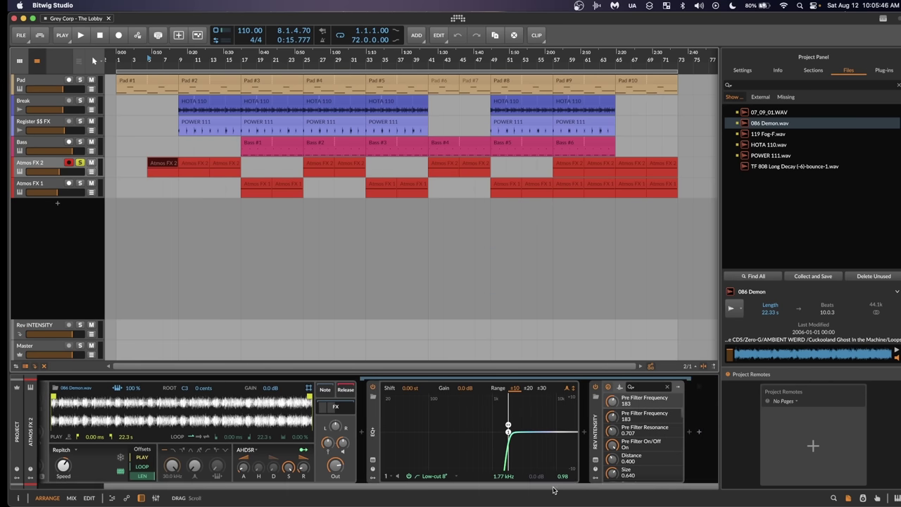
{"action": "left_click_drag", "start_coordinate": [564, 489], "coordinate": [445, 484]}
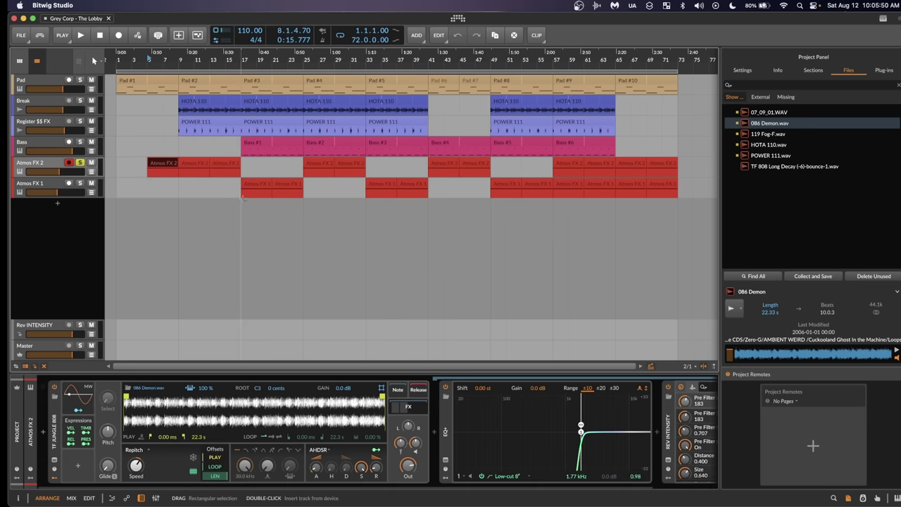
- From bar 5, play Pad soloed while toggling Atmos FX 2's solo, then stop
{"action": "left_click", "coordinate": [149, 56]}
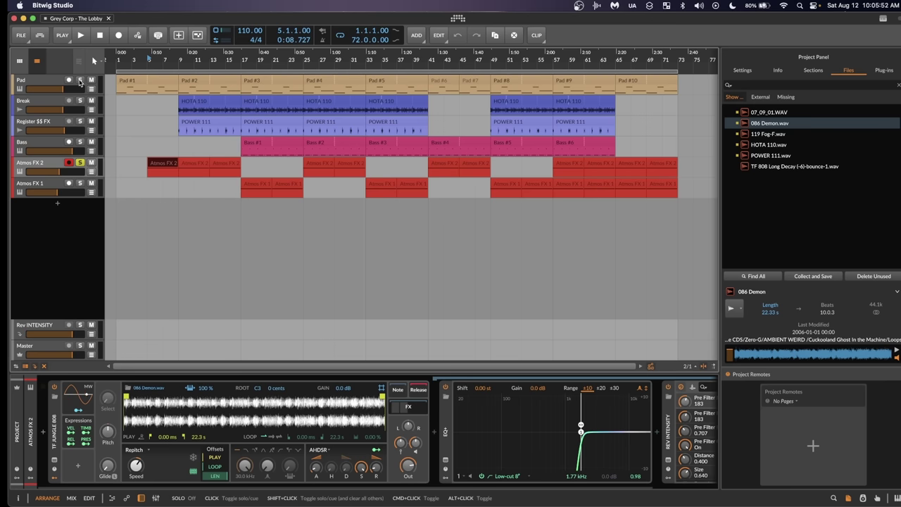
{"action": "left_click", "coordinate": [79, 81]}
{"action": "key", "text": "space"}
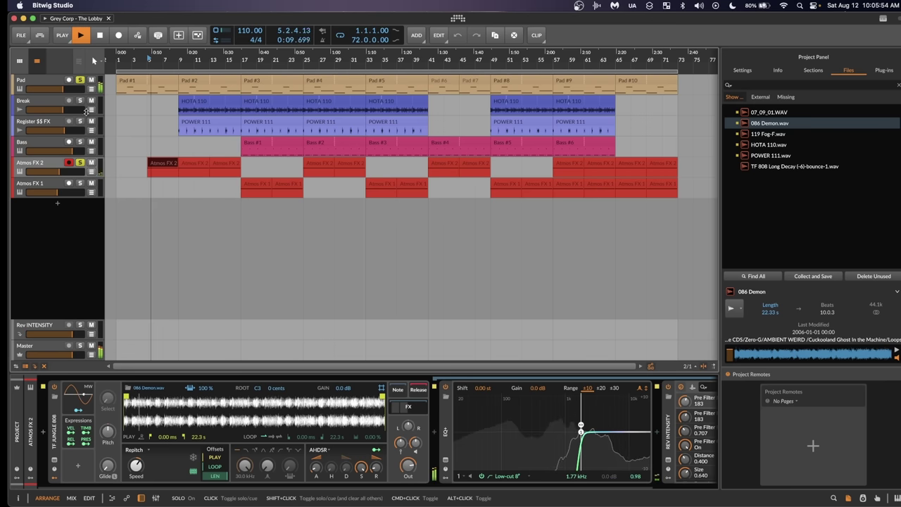
{"action": "left_click", "coordinate": [81, 163]}
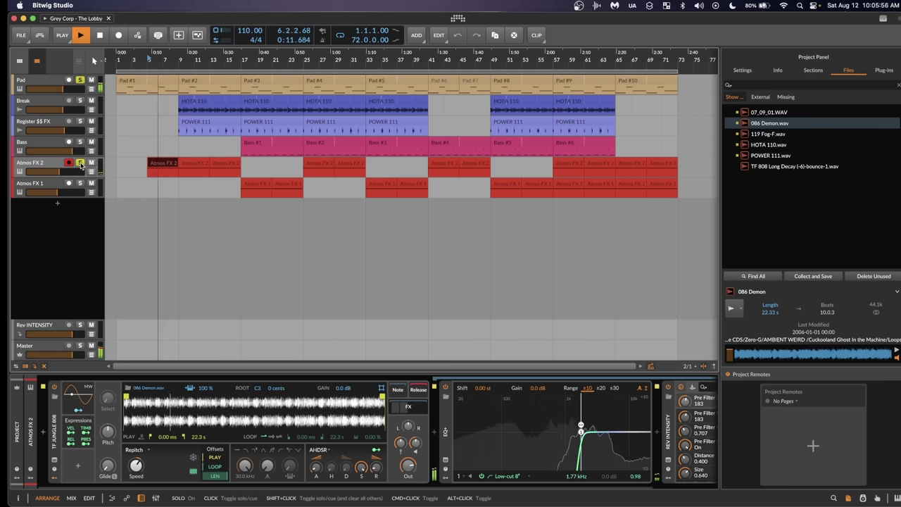
{"action": "left_click", "coordinate": [81, 163]}
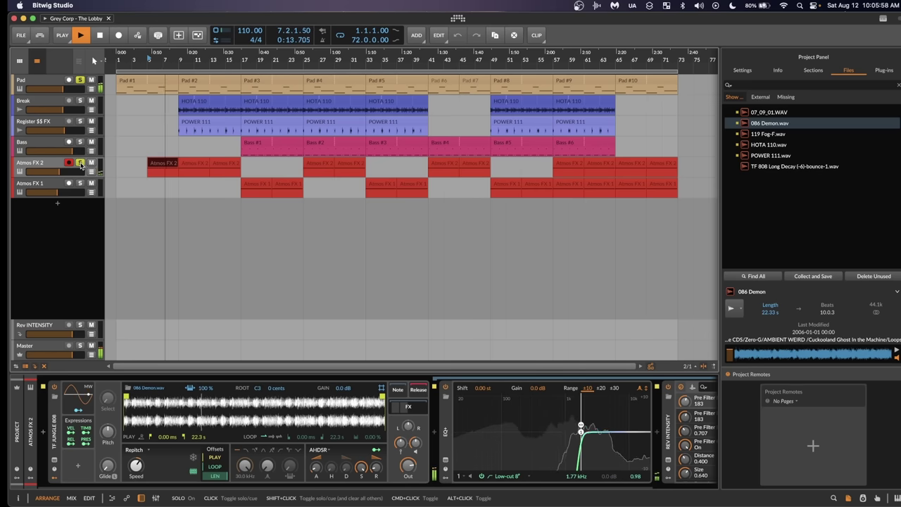
{"action": "left_click", "coordinate": [80, 163]}
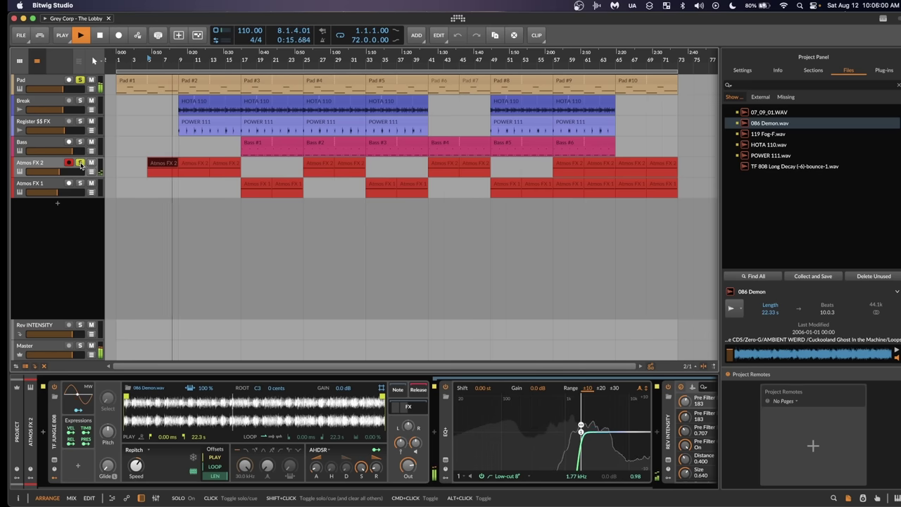
{"action": "key", "text": "space"}
- Solo Atmos FX 1 with playback from bar 17 and view 119 Fog-F.wav's details
{"action": "left_click", "coordinate": [56, 185]}
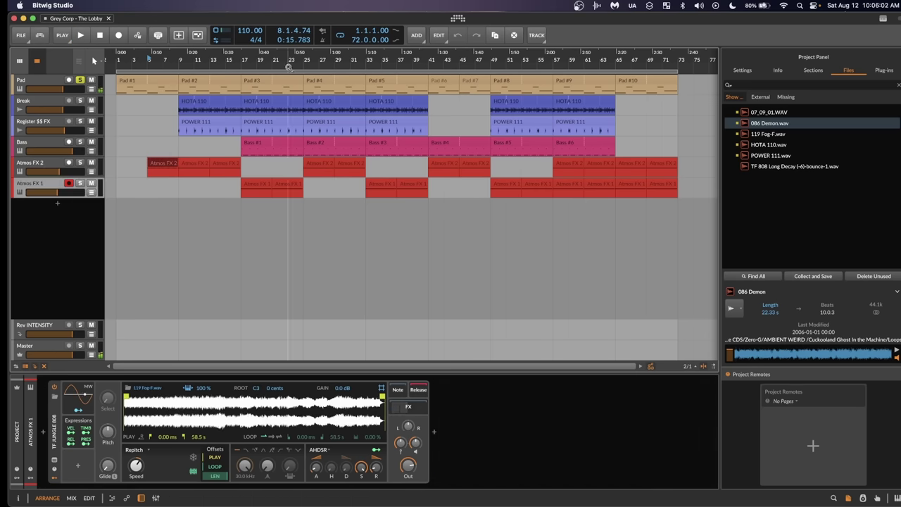
{"action": "left_click", "coordinate": [242, 60]}
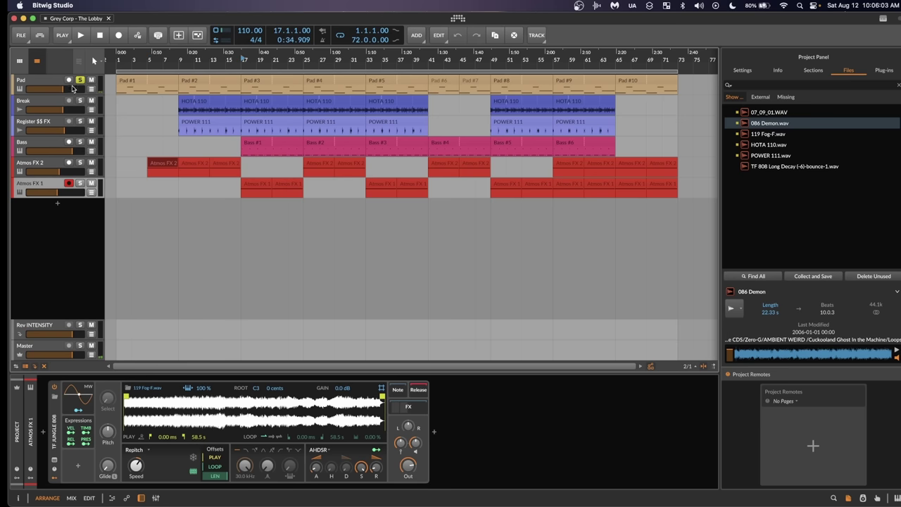
{"action": "left_click", "coordinate": [80, 184]}
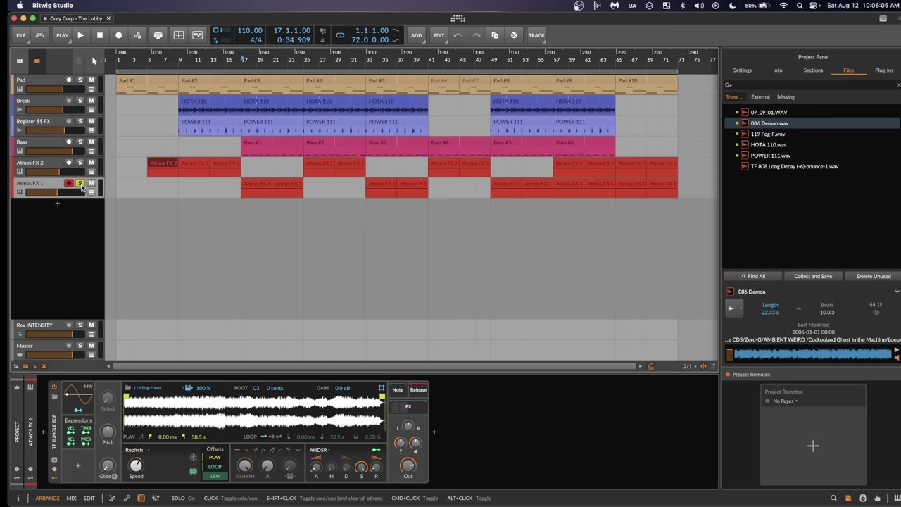
{"action": "left_click", "coordinate": [770, 134]}
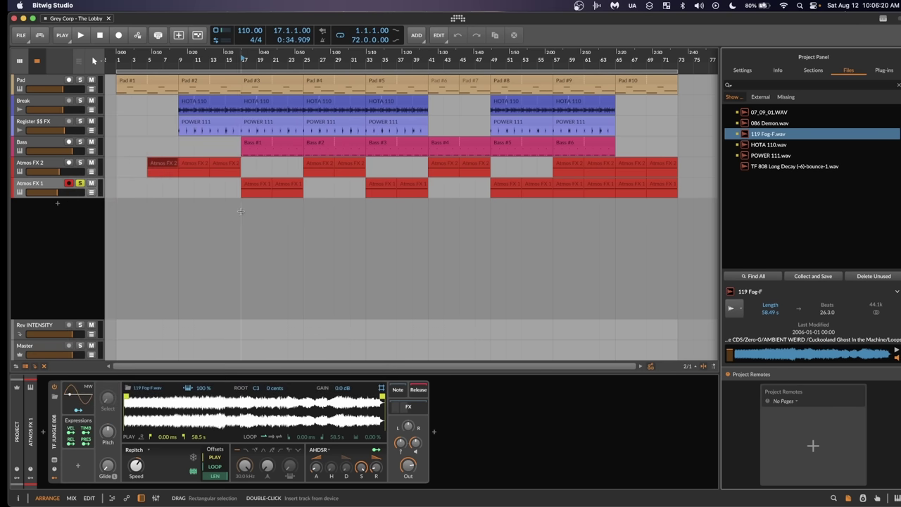
- Play the arrangement briefly, then show Atmos FX 1's EQ+ and reverb chain
{"action": "left_click", "coordinate": [241, 211]}
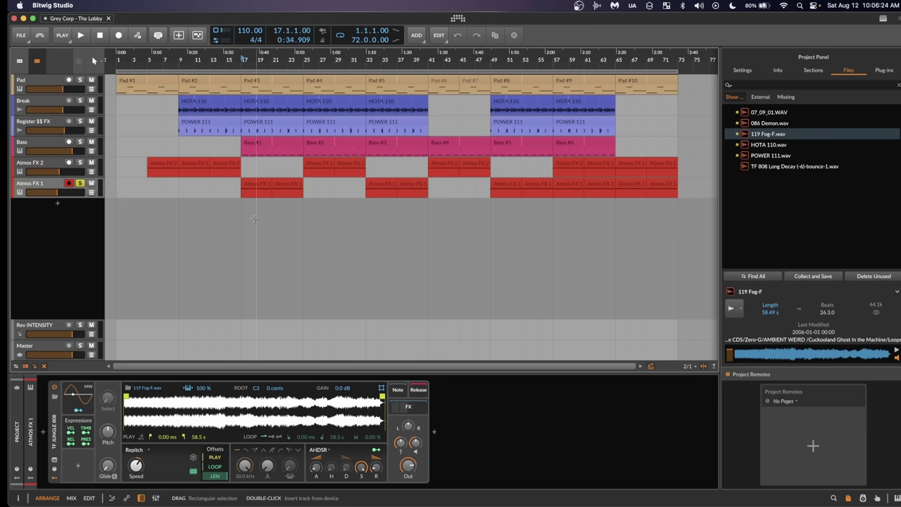
{"action": "key", "text": "space"}
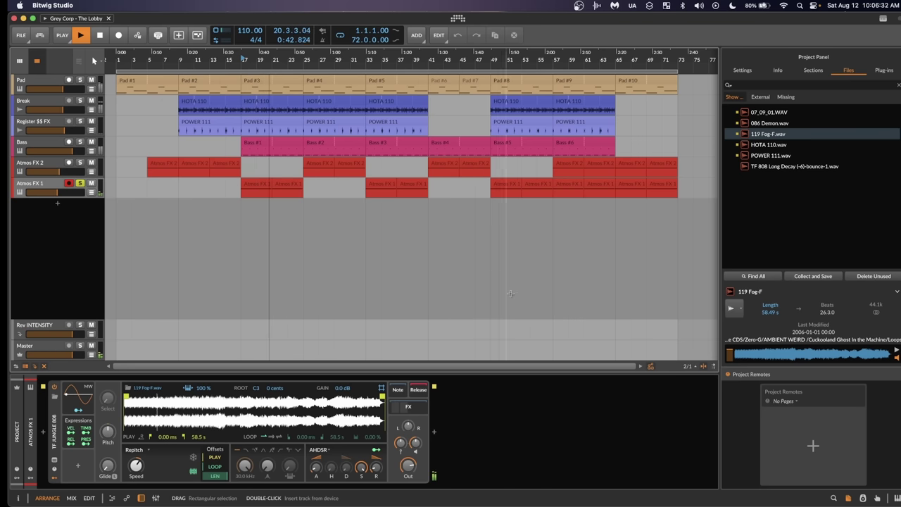
{"action": "key", "text": "space"}
{"action": "left_click", "coordinate": [411, 409]}
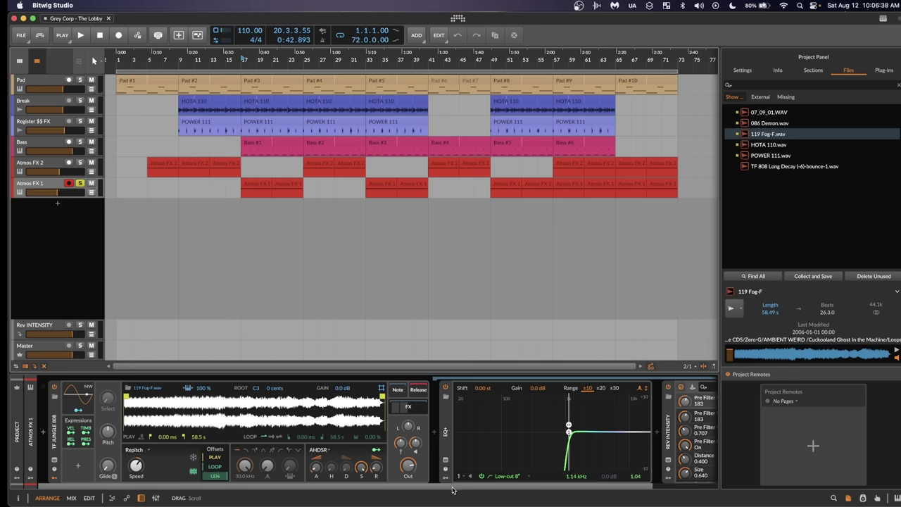
{"action": "mouse_move", "coordinate": [453, 491]}
{"action": "left_mouse_down"}
{"action": "mouse_move", "coordinate": [518, 491]}
{"action": "mouse_move", "coordinate": [451, 490]}
{"action": "left_mouse_up"}
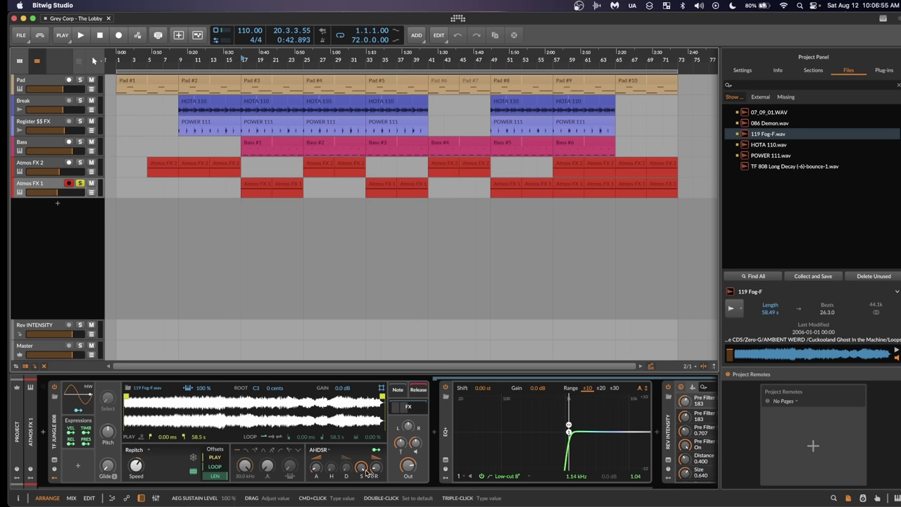
{"action": "double_click", "coordinate": [255, 187]}
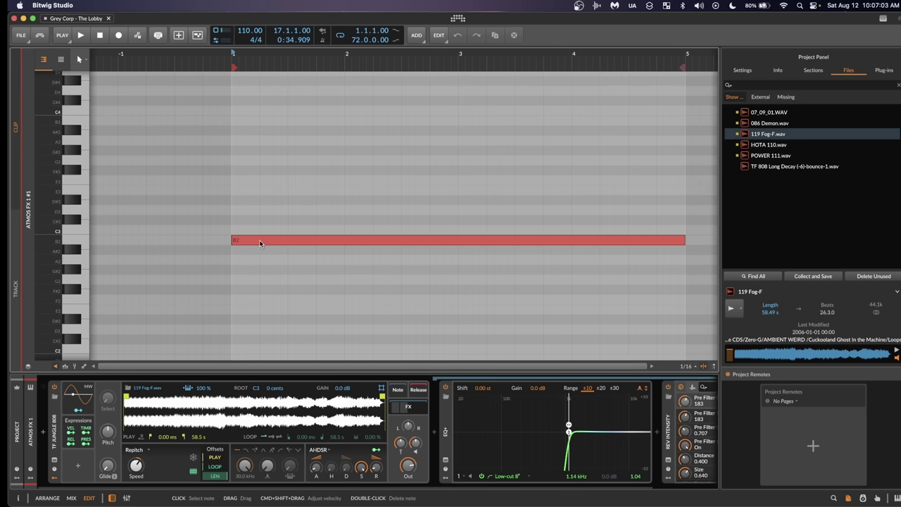
{"action": "key", "text": "alt+2"}
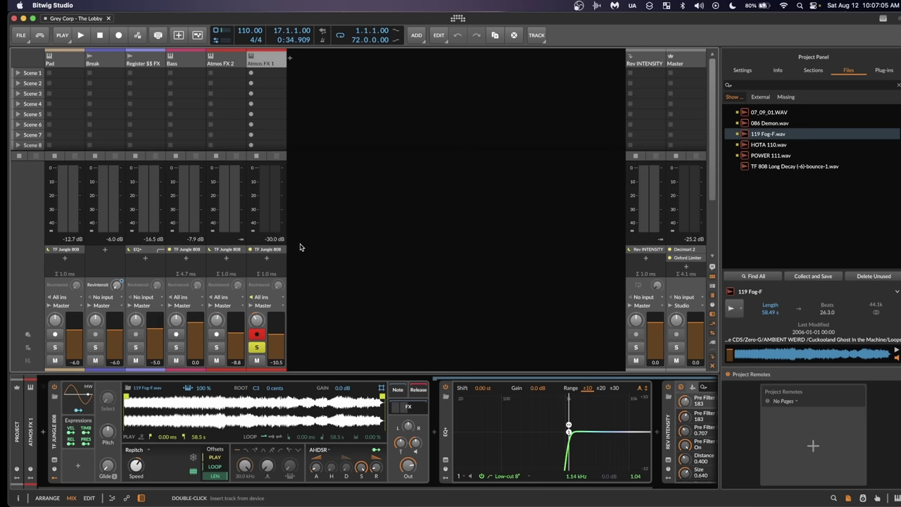
{"action": "key", "text": "alt+1"}
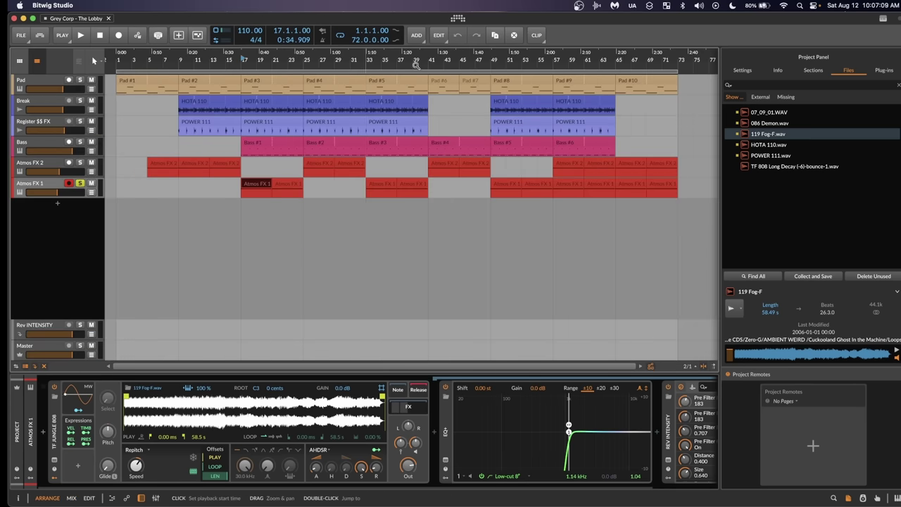
- Play from bar 57 with Atmos FX 2 soloed, then with Pad soloed too
{"action": "left_click", "coordinate": [556, 60]}
{"action": "left_click", "coordinate": [80, 163]}
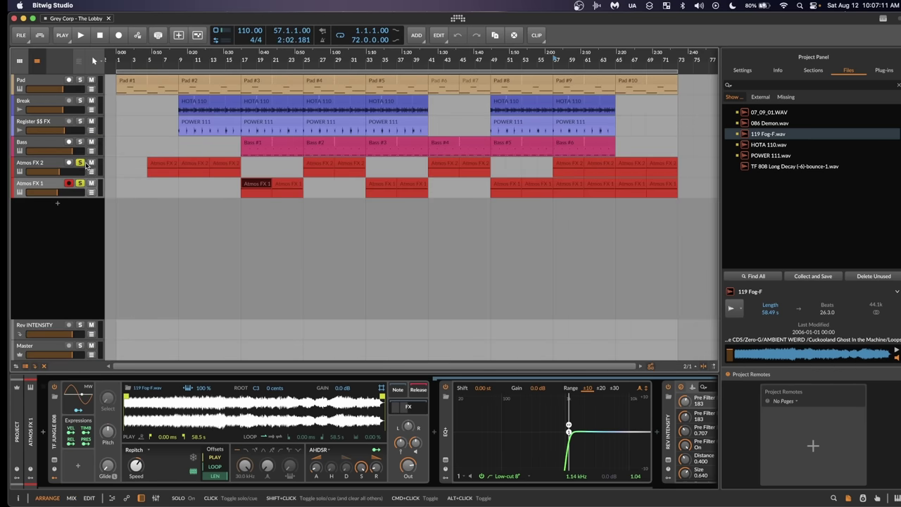
{"action": "key", "text": "space"}
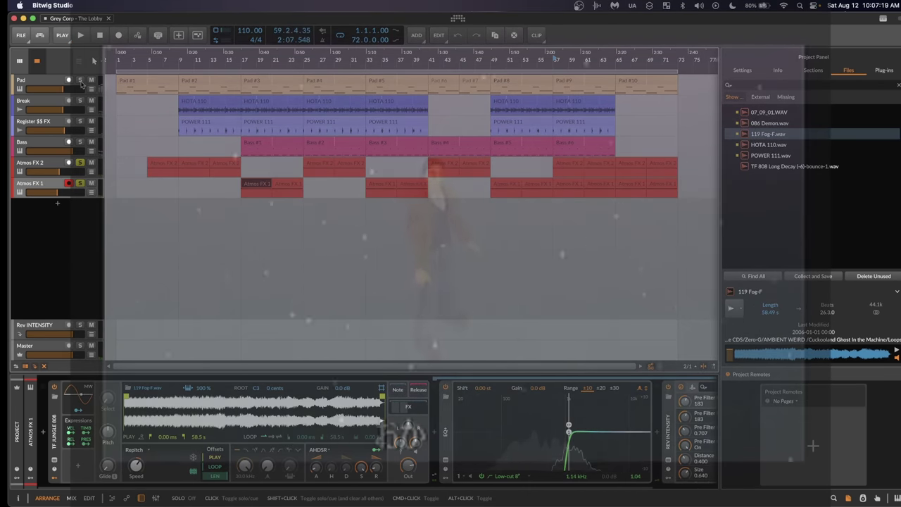
{"action": "left_click", "coordinate": [79, 80]}
{"action": "key", "text": "space"}
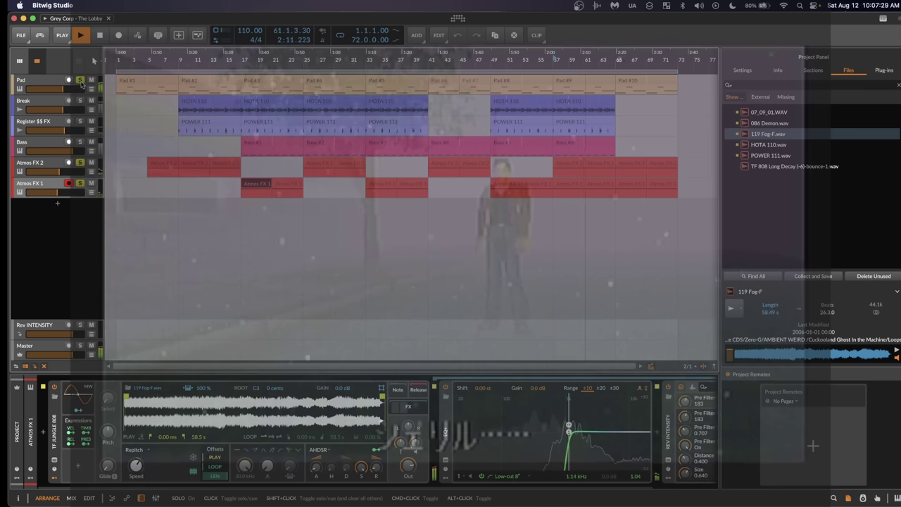
{"action": "key", "text": "space"}
- Unsolo the Pad, Atmos FX 2 and Atmos FX 1 tracks
{"action": "left_click", "coordinate": [80, 80]}
{"action": "left_click", "coordinate": [81, 163]}
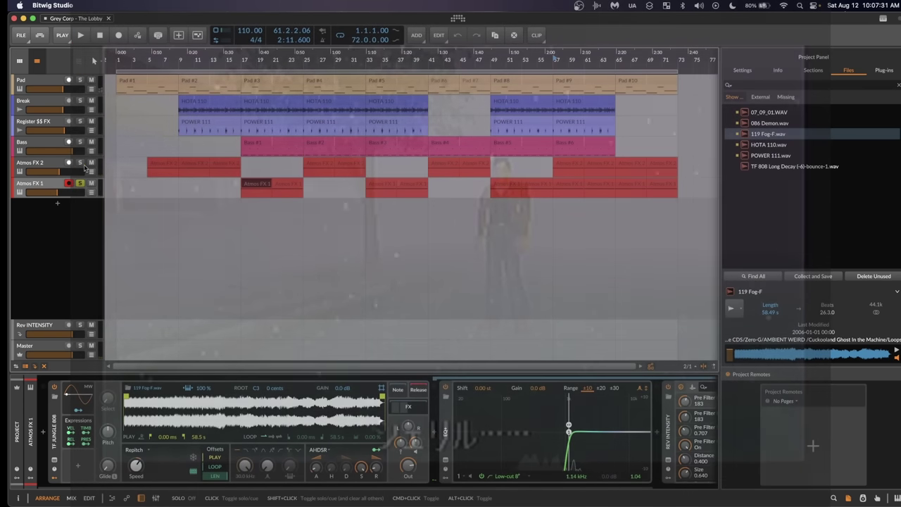
{"action": "left_click", "coordinate": [80, 183]}
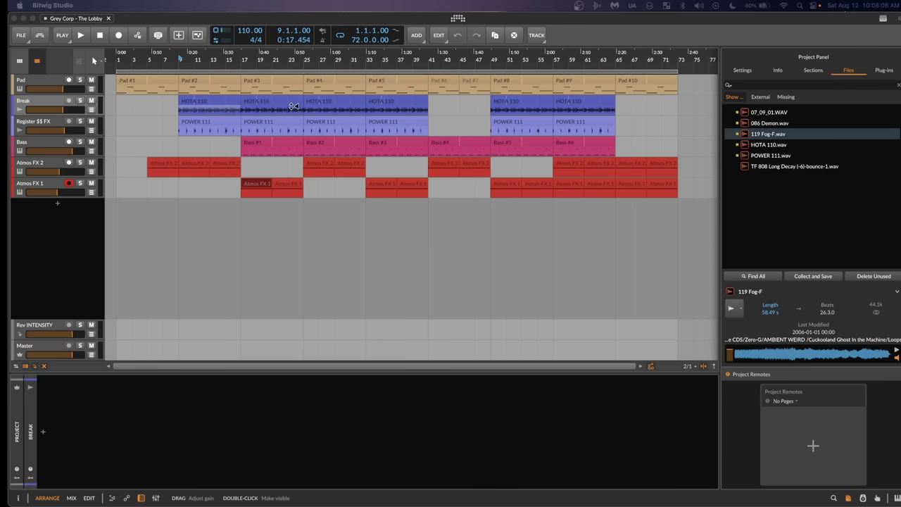
- Show HOTA 110.wav's details in the project files and select the Break track
{"action": "mouse_move", "coordinate": [816, 169]}
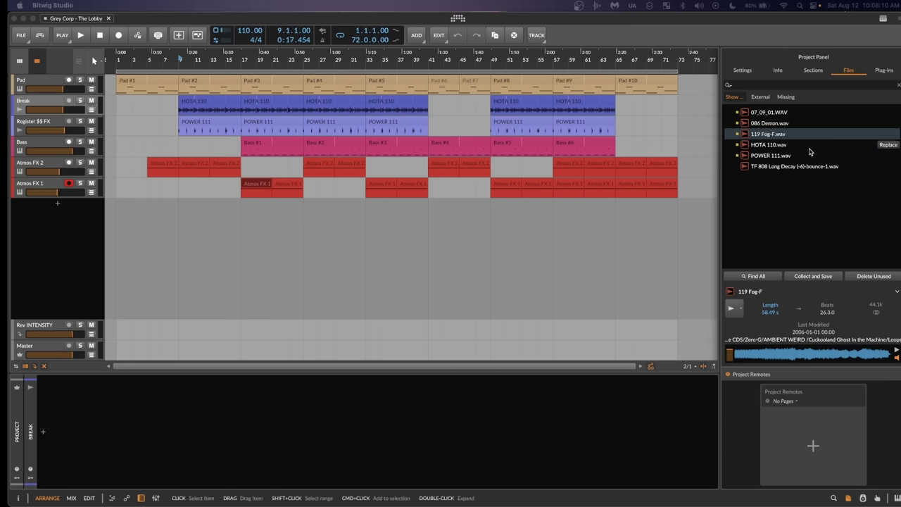
{"action": "left_click", "coordinate": [810, 146]}
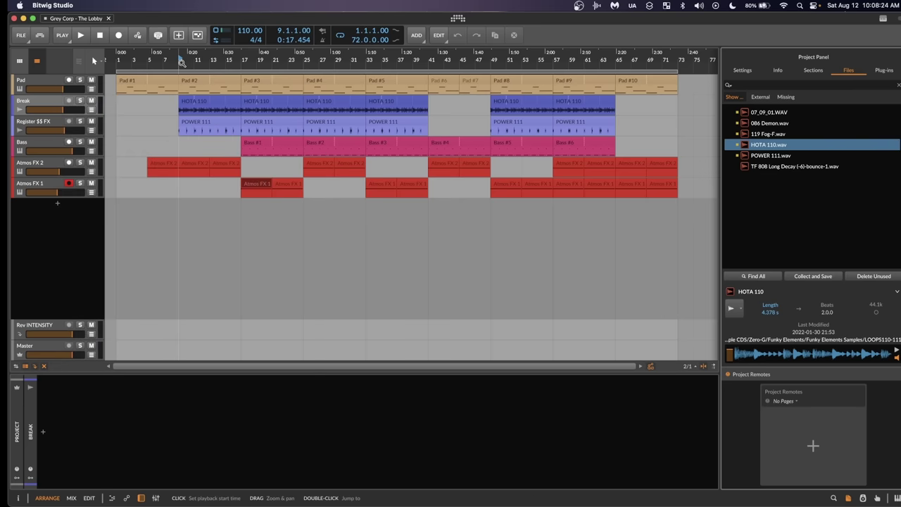
{"action": "left_click", "coordinate": [45, 103]}
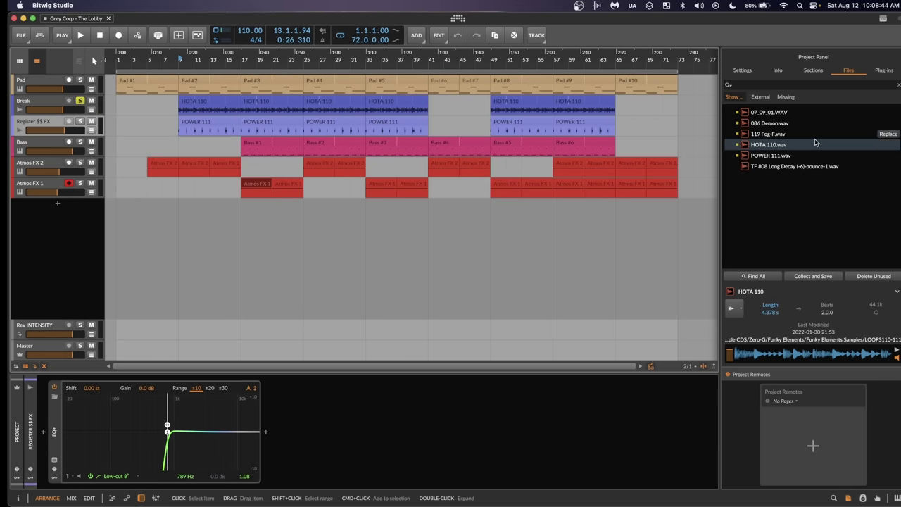
- Solo Register $$ FX instead of Break, play from bar 9, then add Break to the solo
{"action": "left_click", "coordinate": [80, 102]}
{"action": "left_click", "coordinate": [81, 121]}
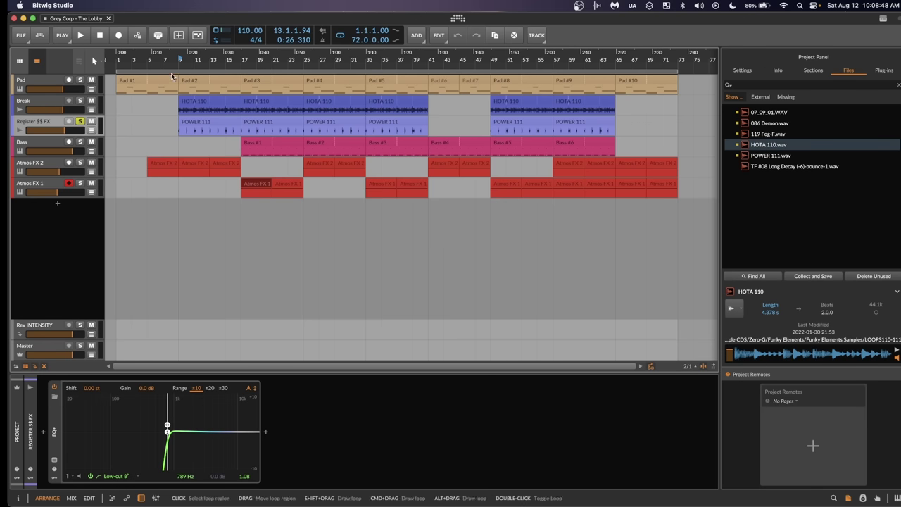
{"action": "left_click", "coordinate": [178, 57]}
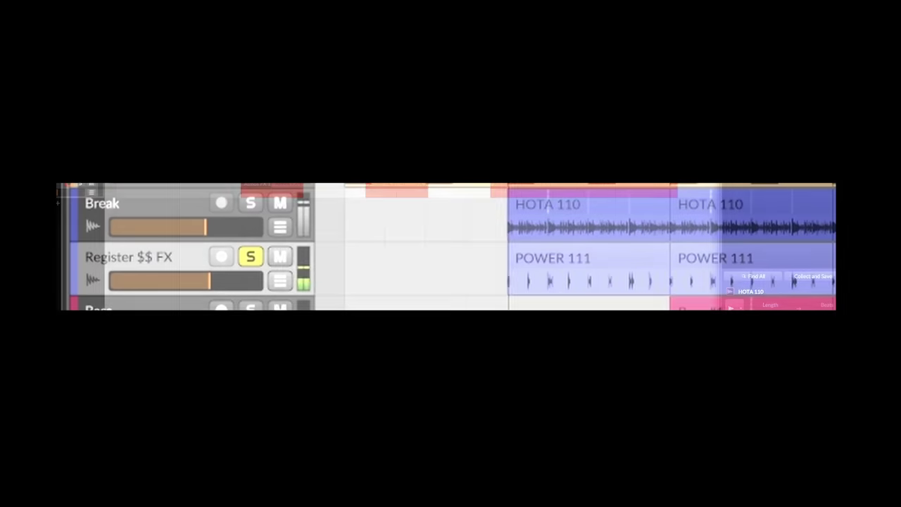
{"action": "key", "text": "space"}
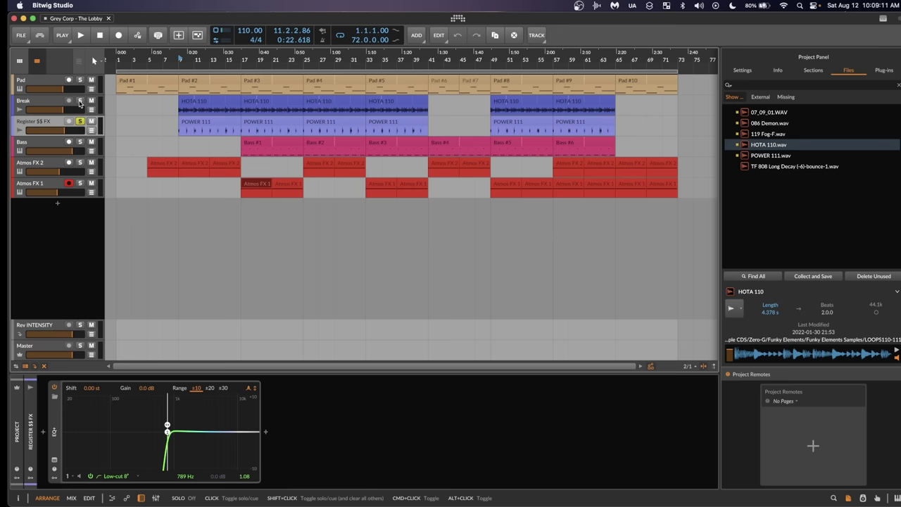
{"action": "left_click", "coordinate": [80, 104]}
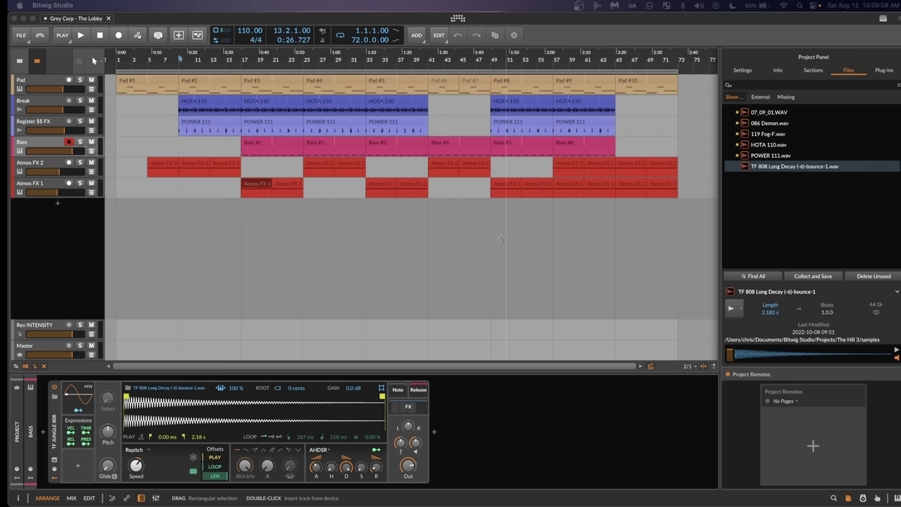
- Expand the Bass track's TF Jungle 808 chain to show EQ+, The Glue and Oxford Limiter
{"action": "mouse_move", "coordinate": [872, 172]}
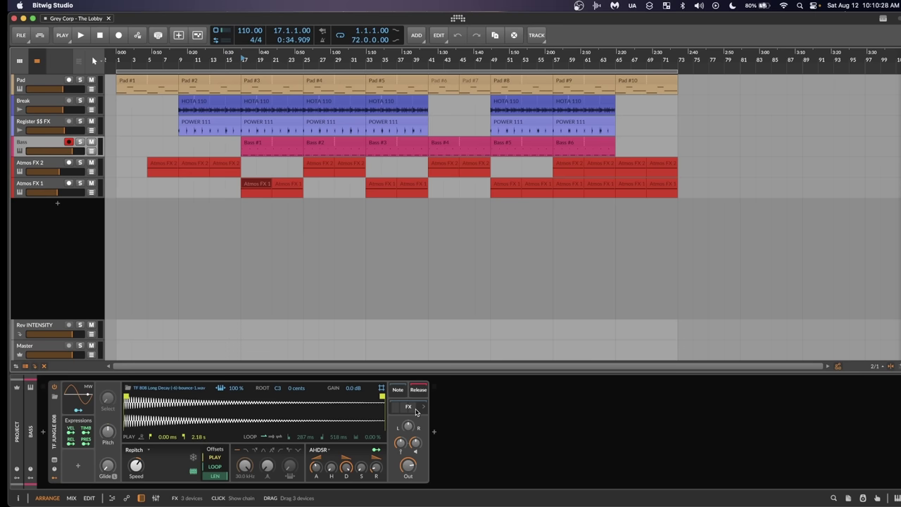
{"action": "left_click", "coordinate": [416, 412]}
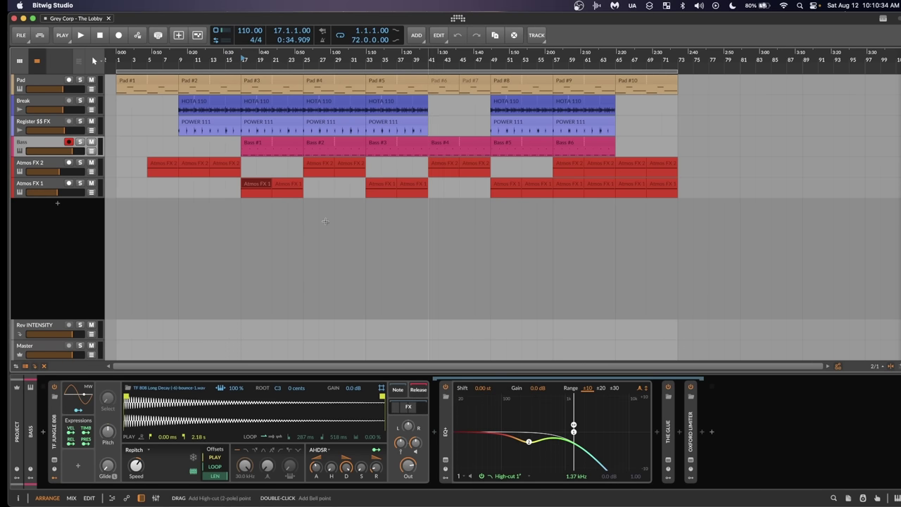
- Open the Bass #1 clip in the note editor and centre its bass notes in view
{"action": "double_click", "coordinate": [253, 148]}
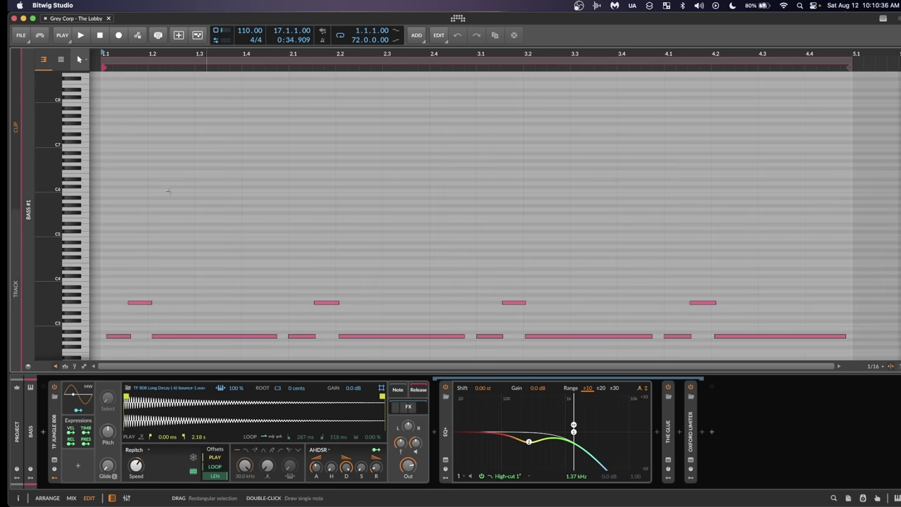
{"action": "left_click_drag", "start_coordinate": [57, 262], "coordinate": [57, 222]}
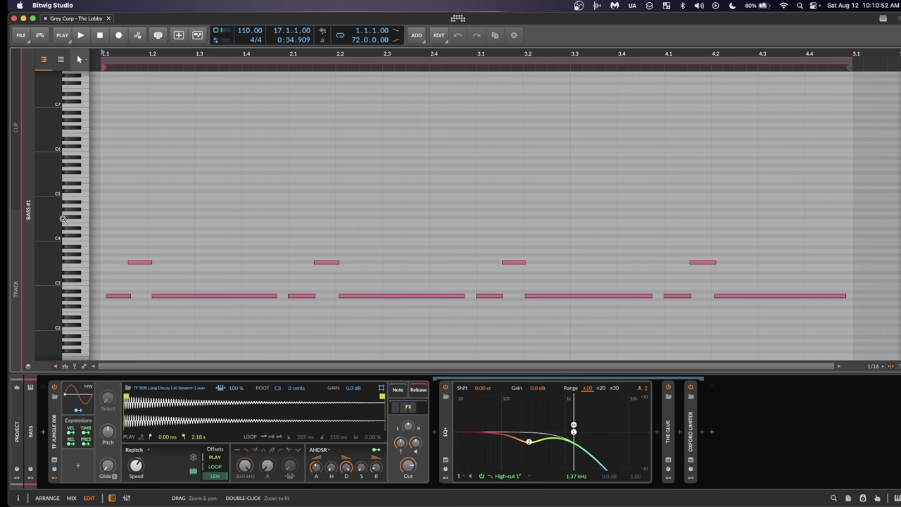
- Back in the arrangement, play the Bass track soloed, then stop playback and unsolo it
{"action": "key", "text": "alt+2"}
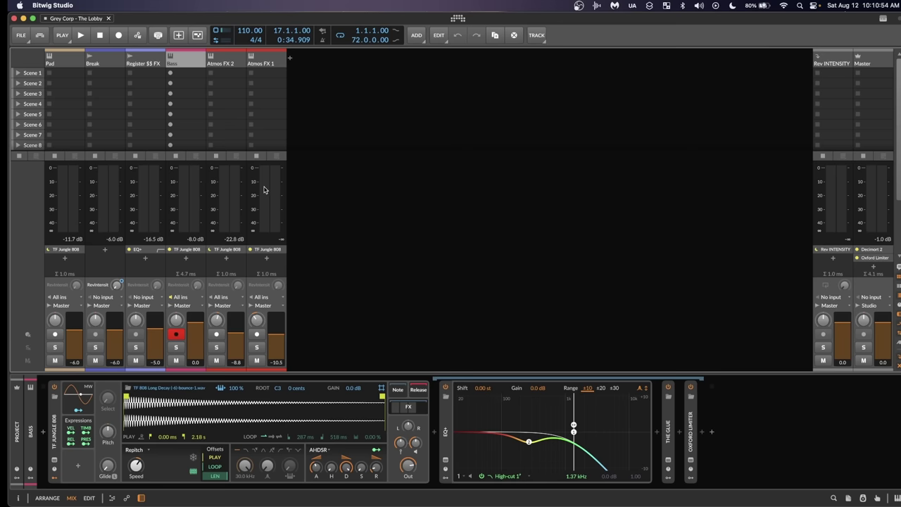
{"action": "key", "text": "alt+1"}
{"action": "left_click", "coordinate": [80, 142]}
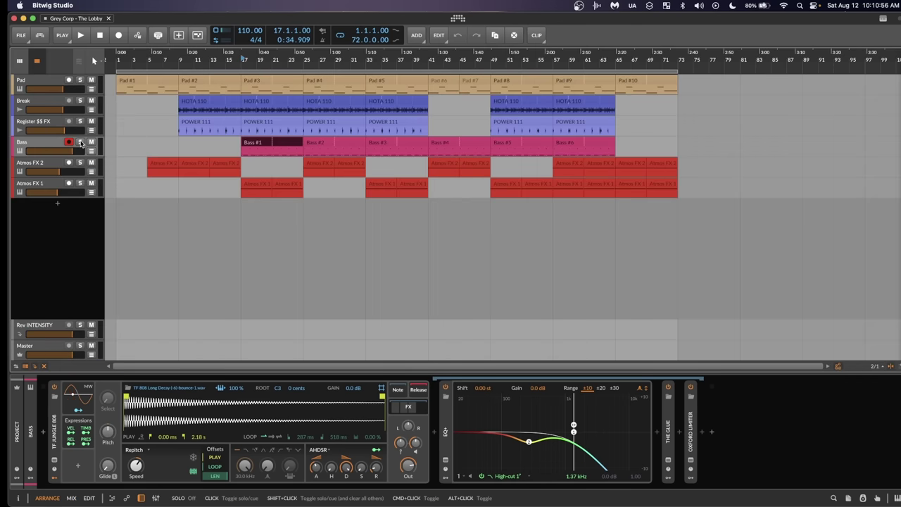
{"action": "key", "text": "space"}
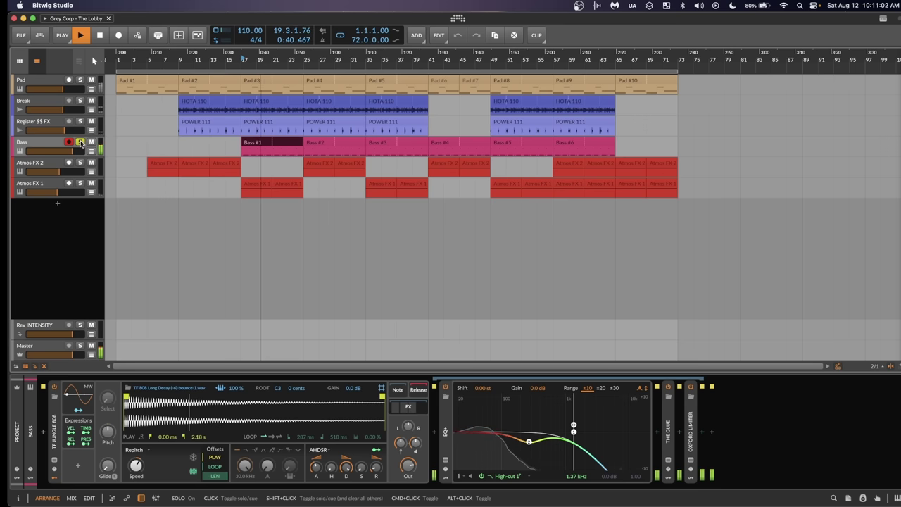
{"action": "key", "text": "space"}
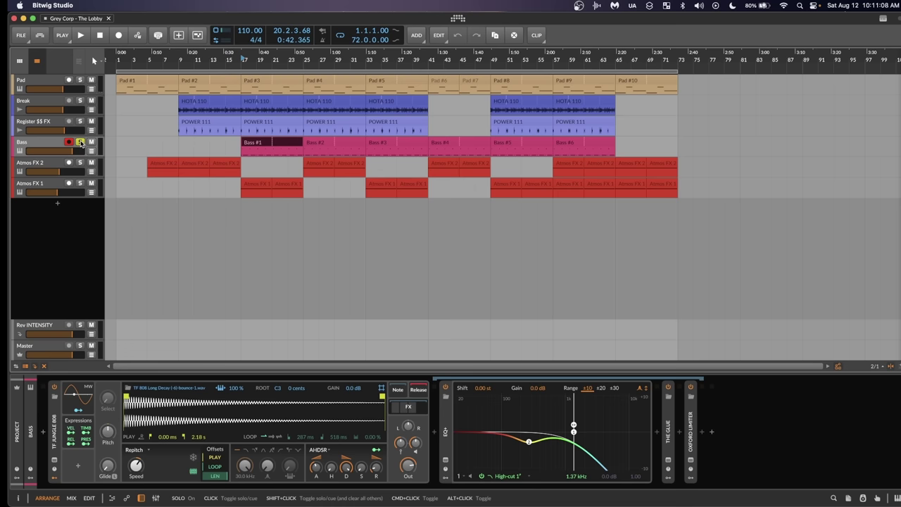
{"action": "left_click", "coordinate": [81, 144]}
- Place playback at bar 57 and set a loop from bar 57 to bar 71
{"action": "left_click", "coordinate": [554, 59]}
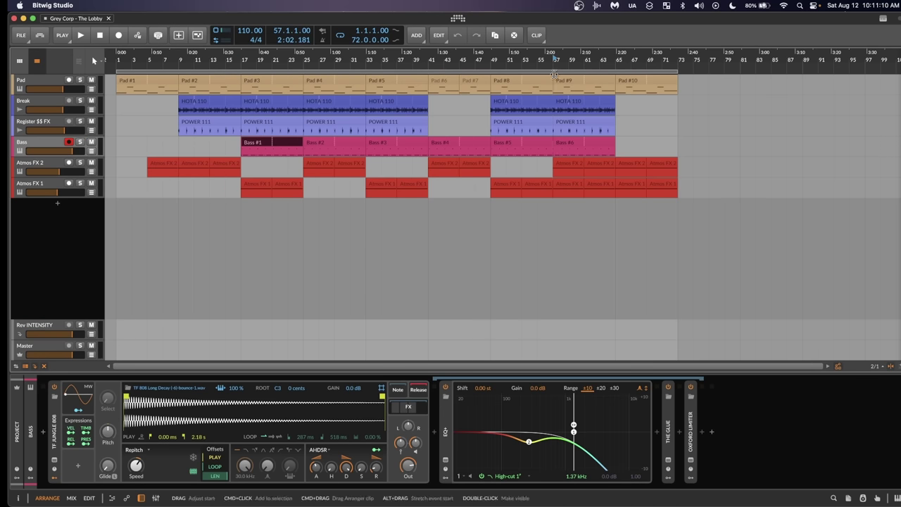
{"action": "left_click_drag", "start_coordinate": [555, 73], "coordinate": [611, 77]}
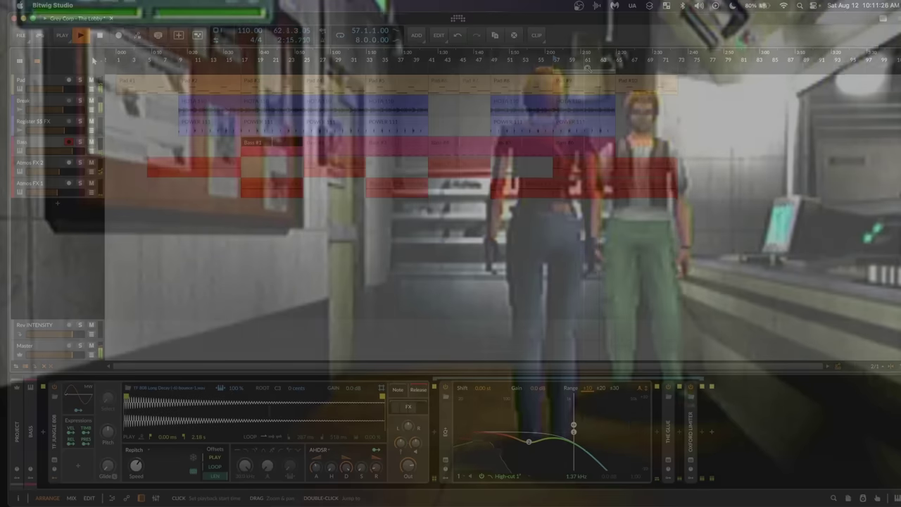
{"action": "left_click_drag", "start_coordinate": [616, 70], "coordinate": [665, 72]}
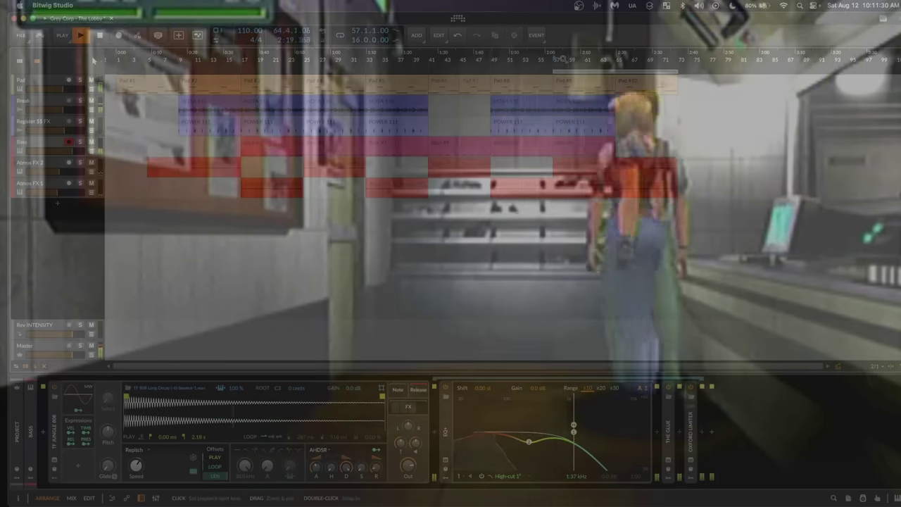